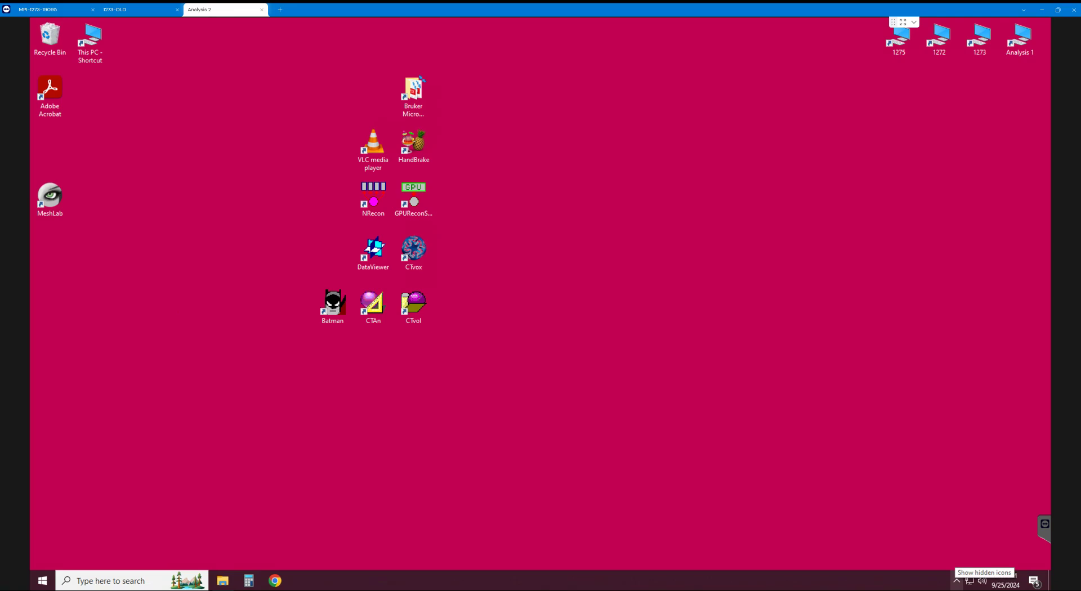
Open CodeMeter Control Center from the hidden notification area items
{"action": "left_click", "coordinate": [957, 581]}
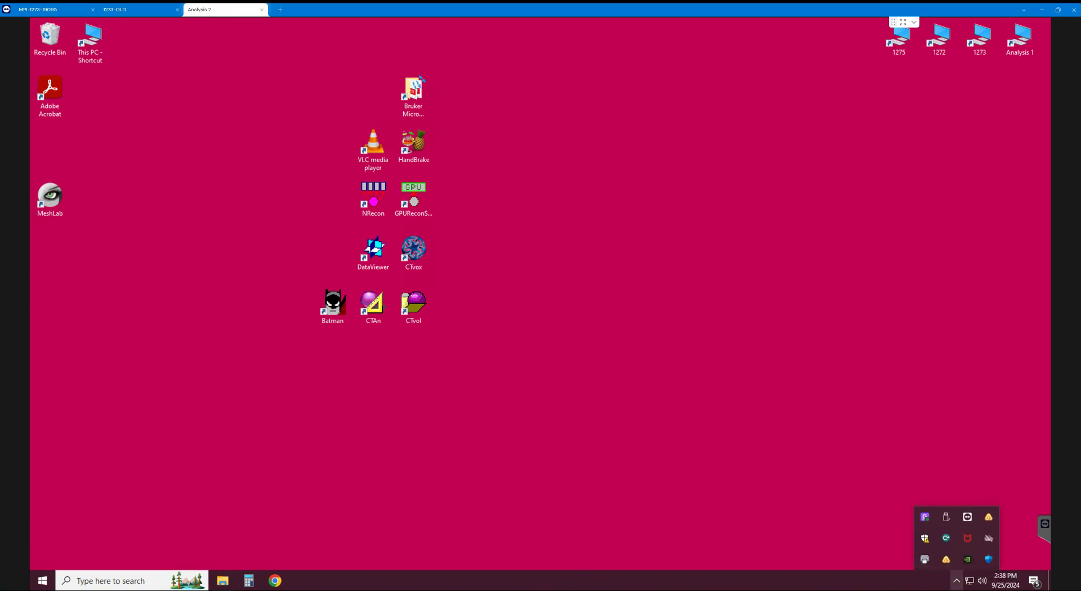
{"action": "left_click", "coordinate": [946, 539]}
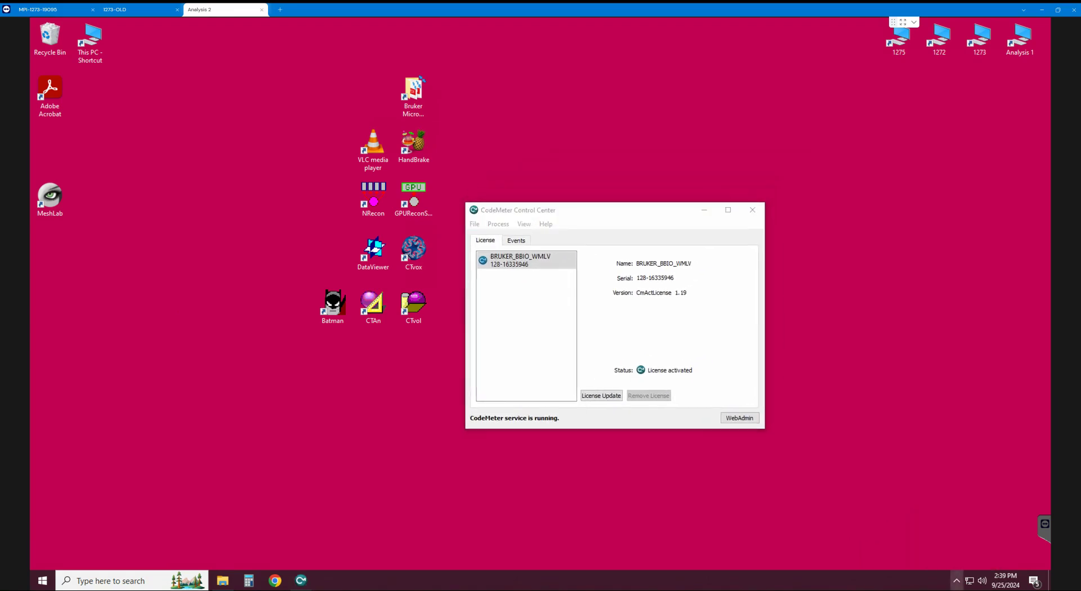
{"action": "left_click", "coordinate": [956, 581]}
Bring up CodeMeter Control Center through a Windows search for "codemet", review its license entry and close it
{"action": "left_click", "coordinate": [117, 581]}
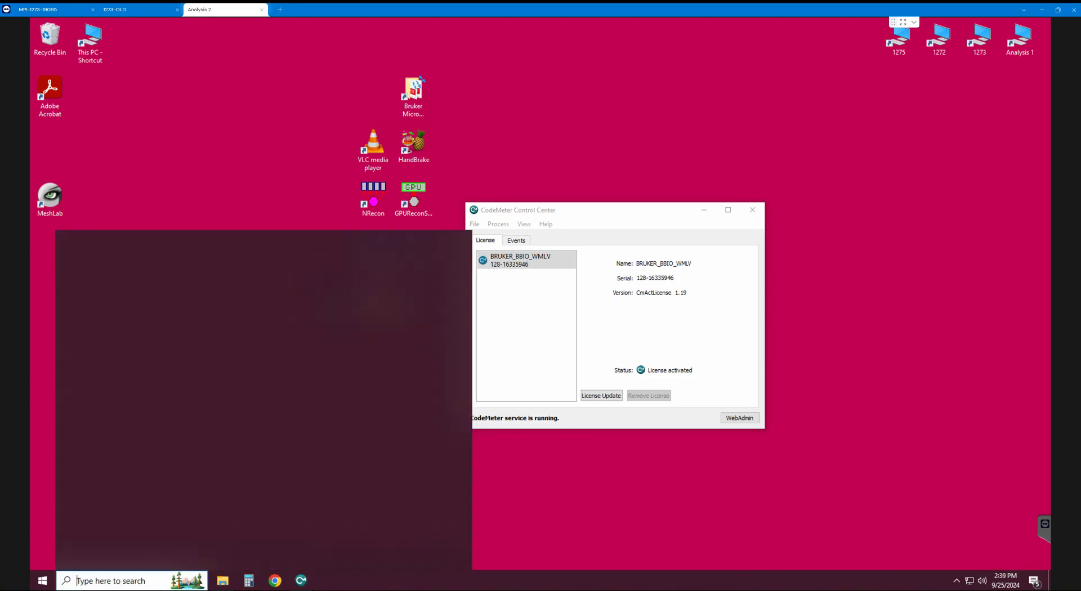
{"action": "type", "text": "codemet"}
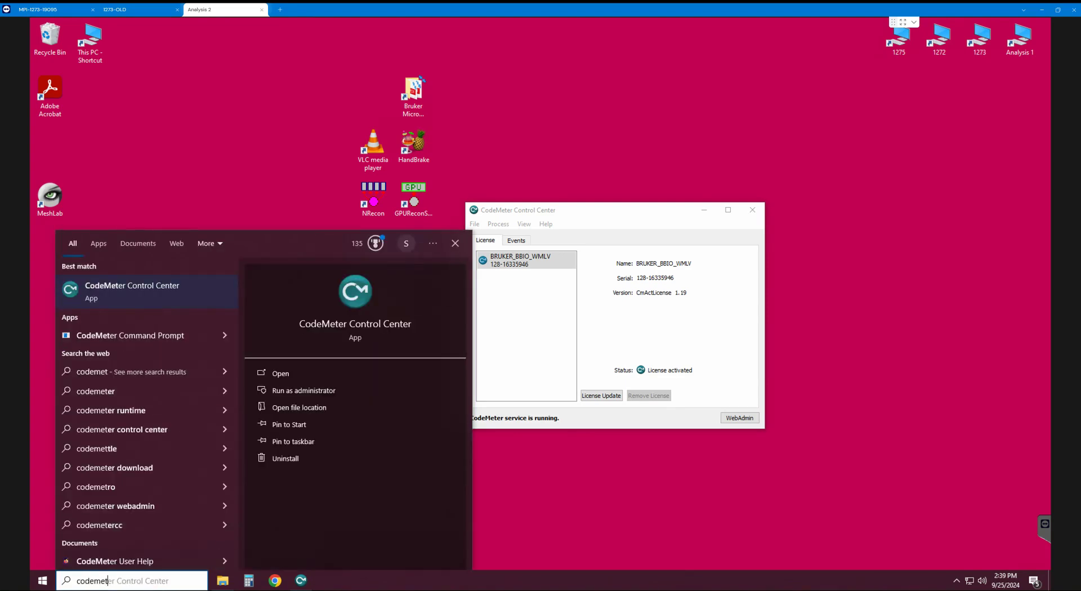
{"action": "key", "text": "Return"}
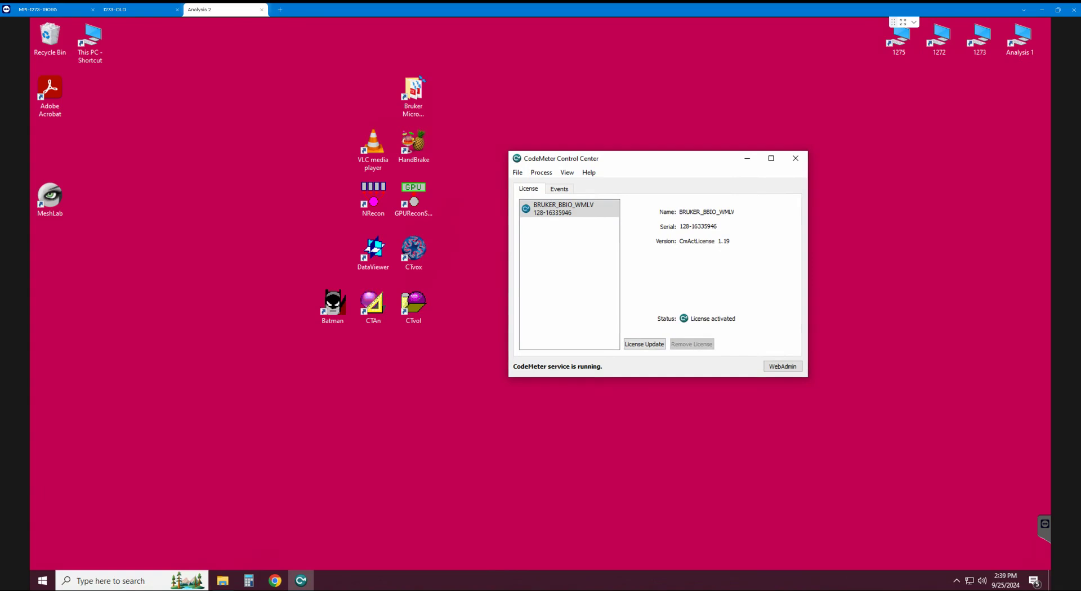
{"action": "left_click_drag", "start_coordinate": [648, 159], "coordinate": [636, 179]}
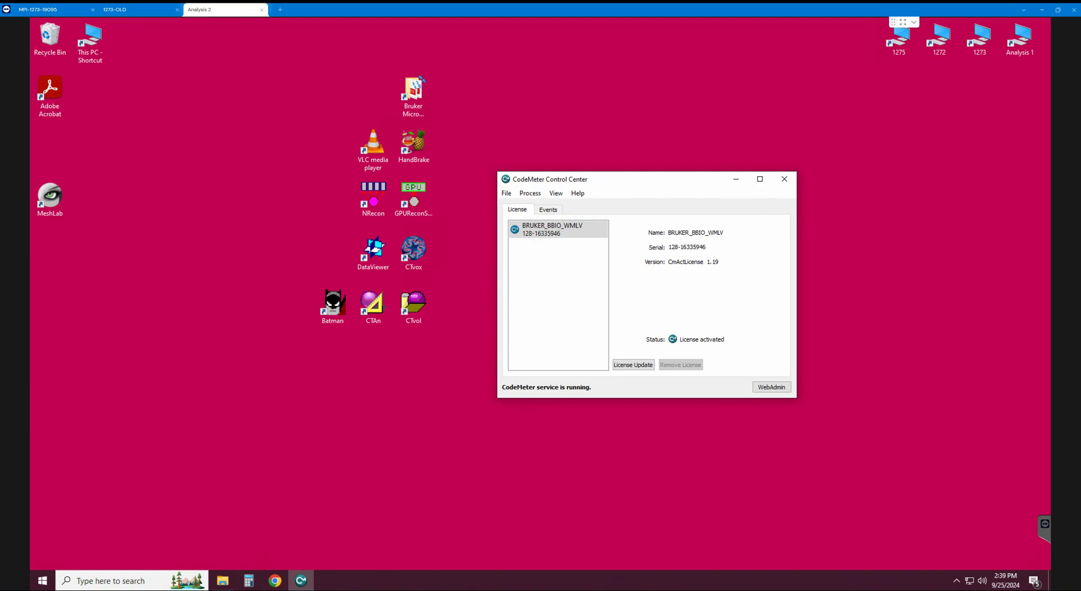
{"action": "left_click_drag", "start_coordinate": [642, 179], "coordinate": [696, 159]}
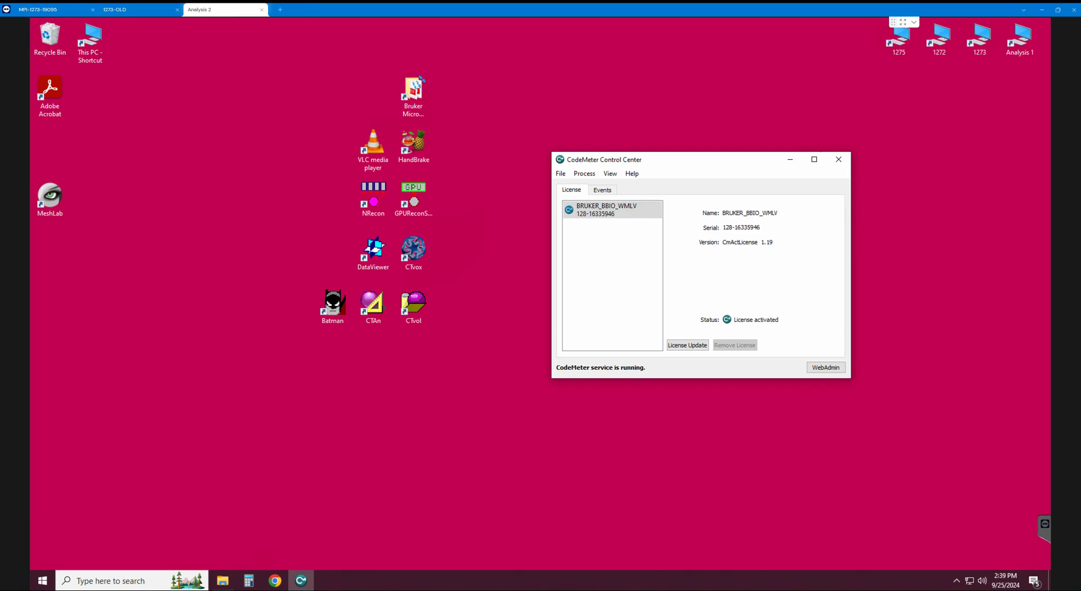
{"action": "left_click_drag", "start_coordinate": [676, 159], "coordinate": [631, 162]}
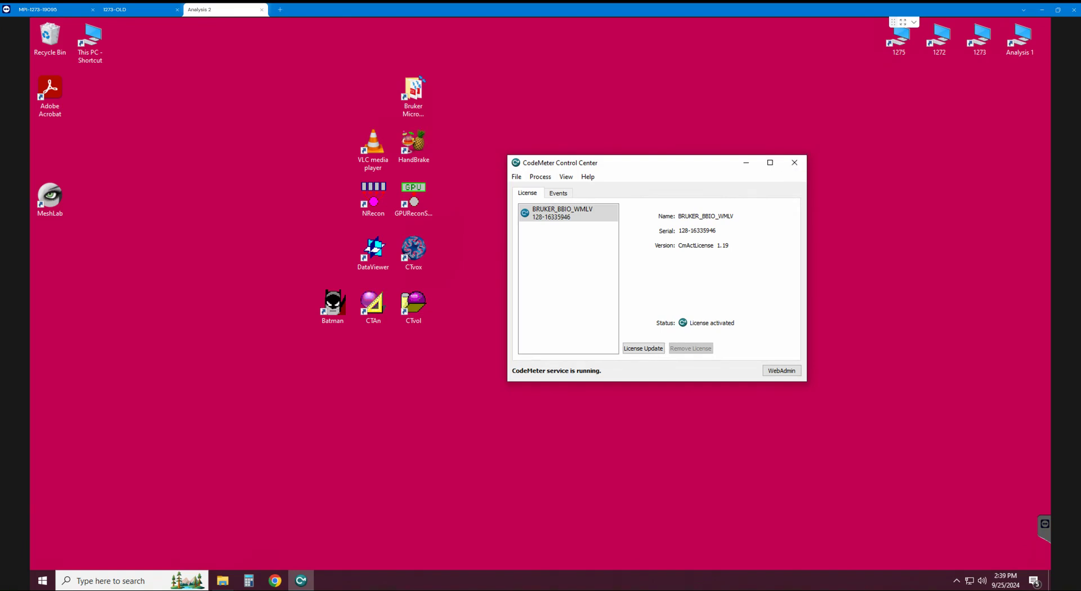
{"action": "left_click", "coordinate": [795, 163]}
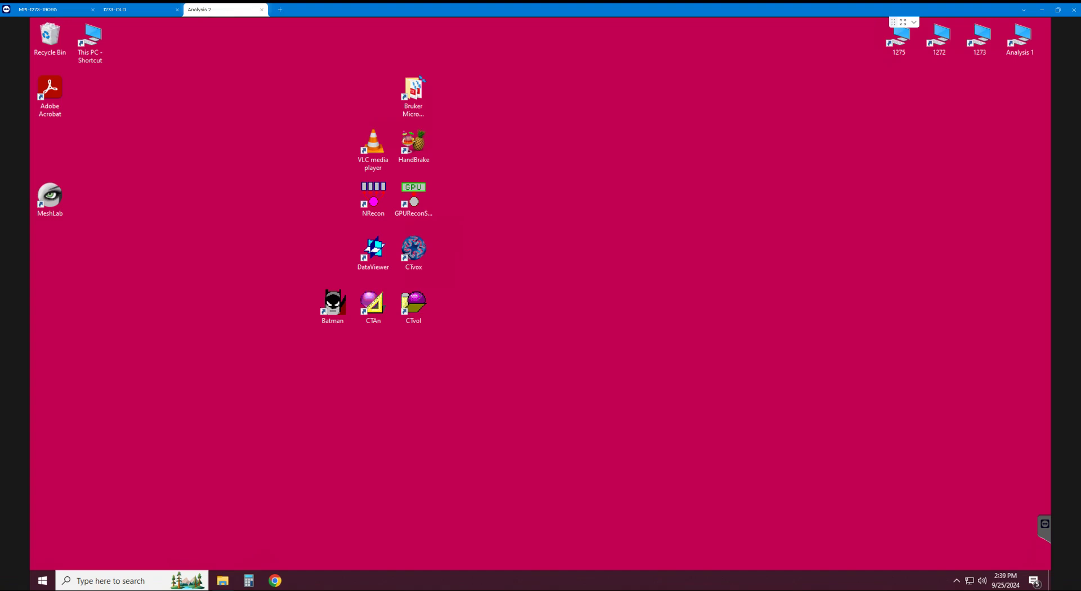
Open the OS (C:) drive in a new File Explorer window and show its hidden items
{"action": "right_click", "coordinate": [222, 581]}
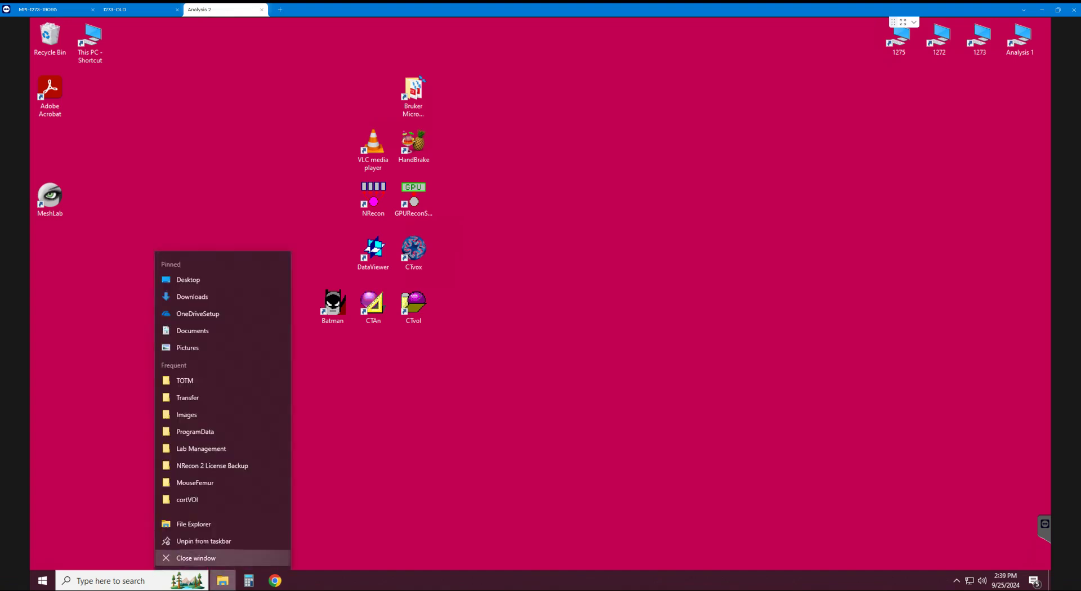
{"action": "left_click", "coordinate": [194, 524]}
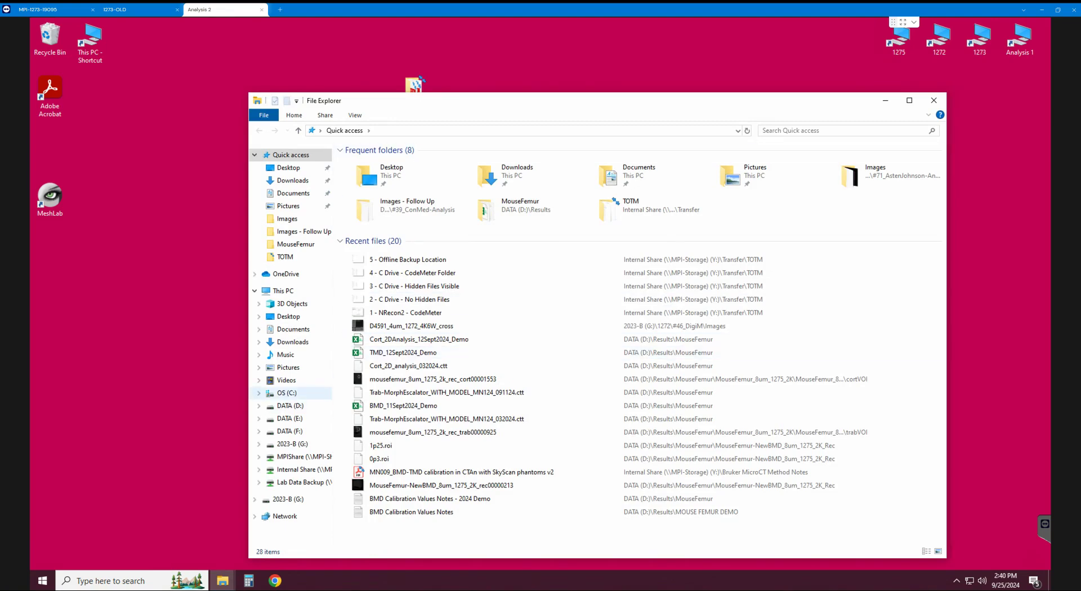
{"action": "left_click", "coordinate": [288, 393]}
{"action": "left_click_drag", "start_coordinate": [507, 100], "coordinate": [544, 64]}
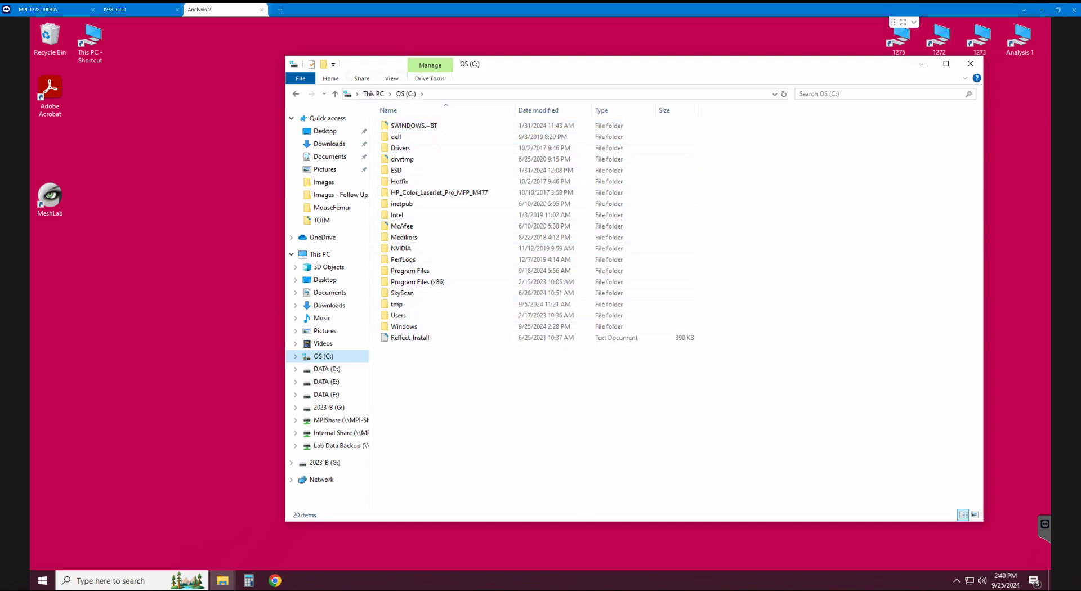
{"action": "left_click", "coordinate": [391, 79]}
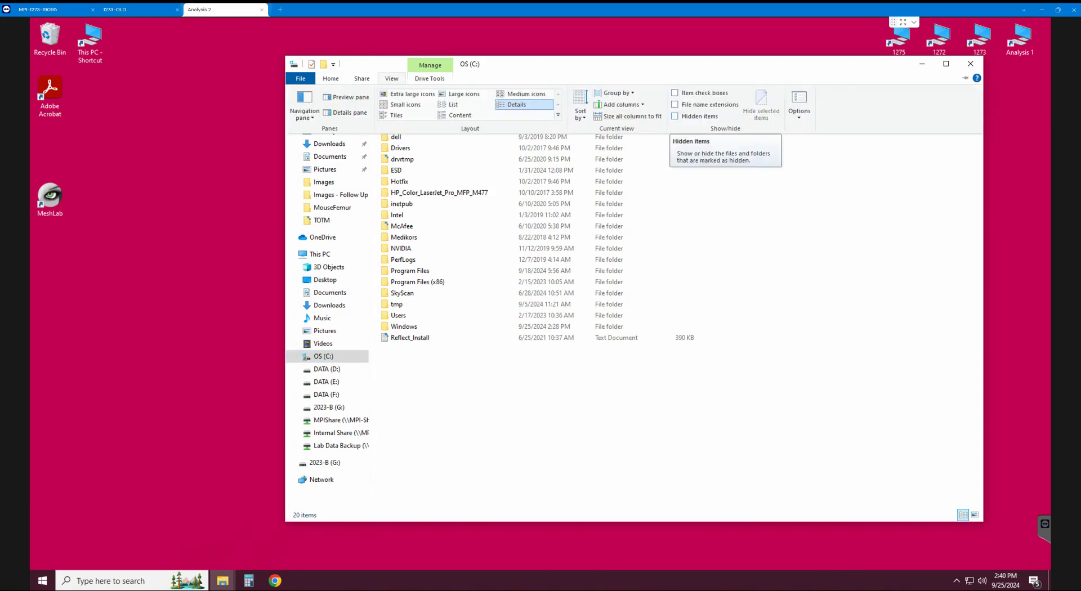
{"action": "left_click", "coordinate": [674, 116]}
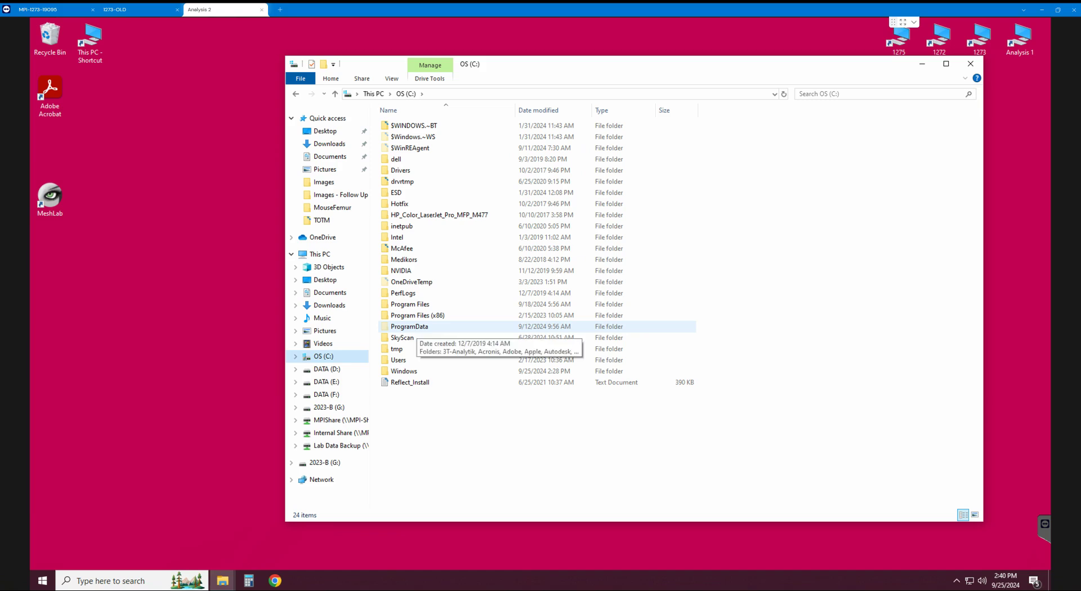
Open the ProgramData folder on the C drive and copy its CodeMeter folder
{"action": "double_click", "coordinate": [409, 326]}
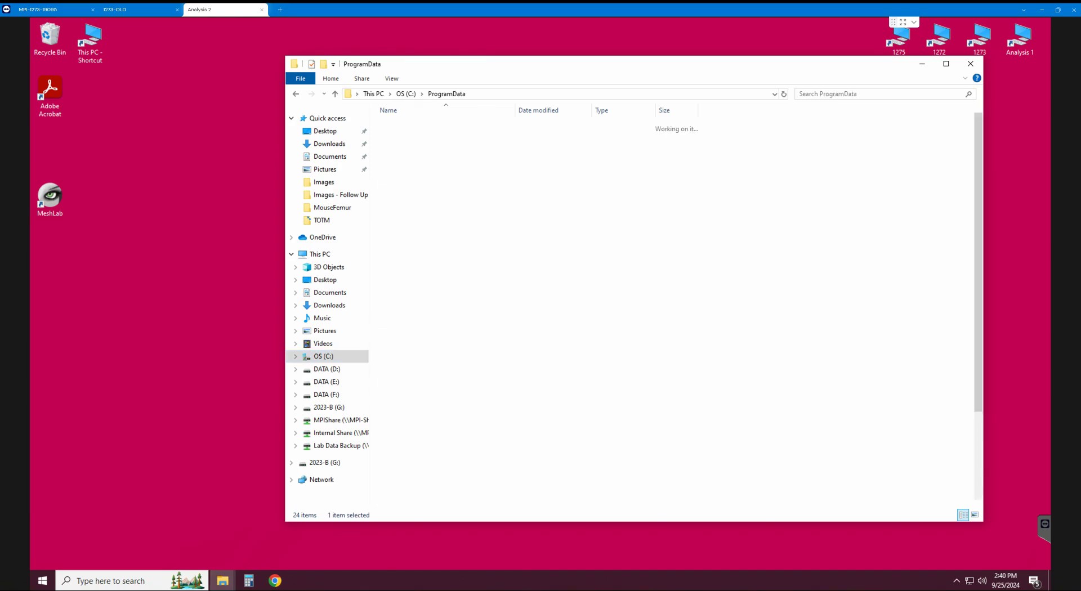
{"action": "left_click_drag", "start_coordinate": [540, 64], "coordinate": [360, 66]}
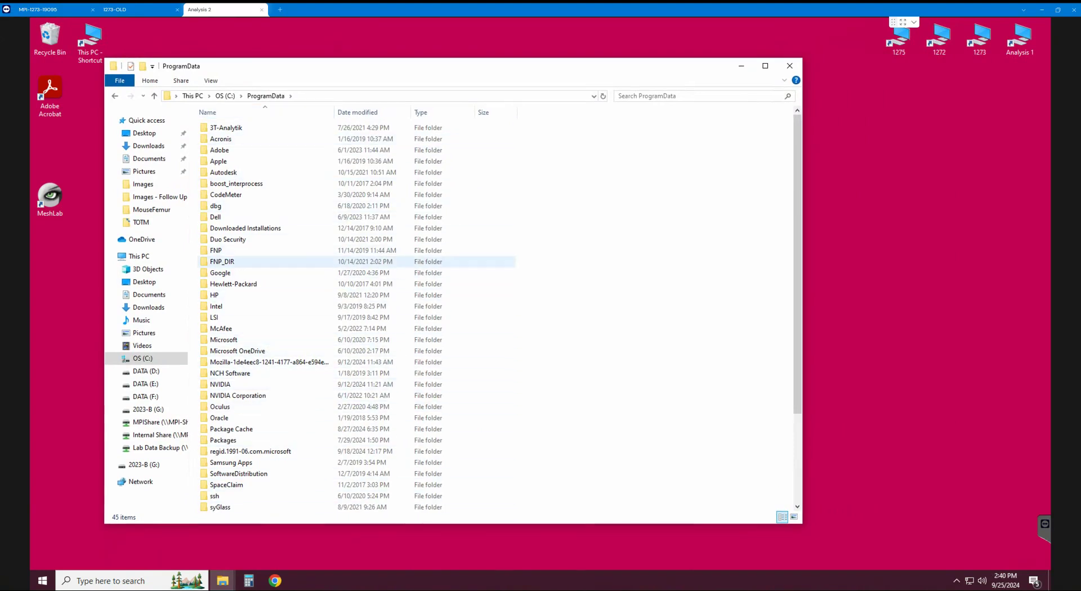
{"action": "left_click", "coordinate": [226, 194]}
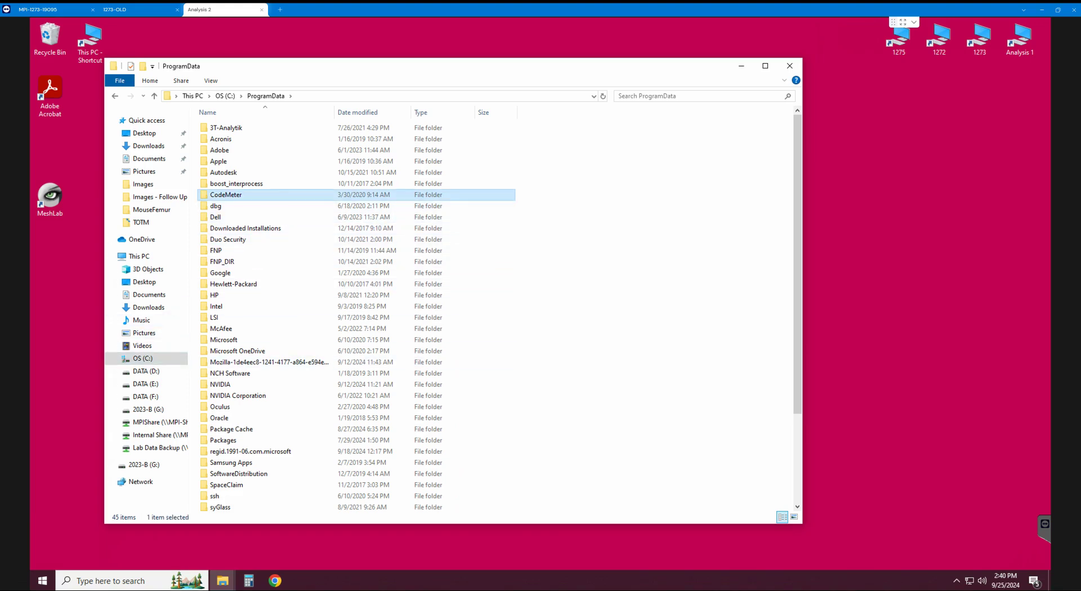
{"action": "right_click", "coordinate": [236, 195]}
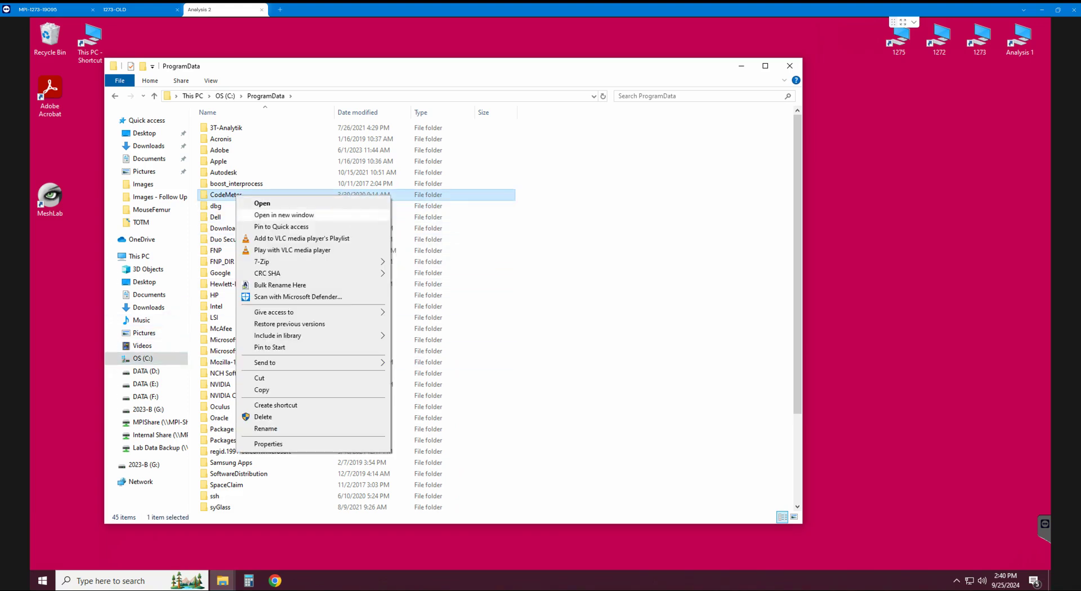
{"action": "left_click", "coordinate": [261, 390]}
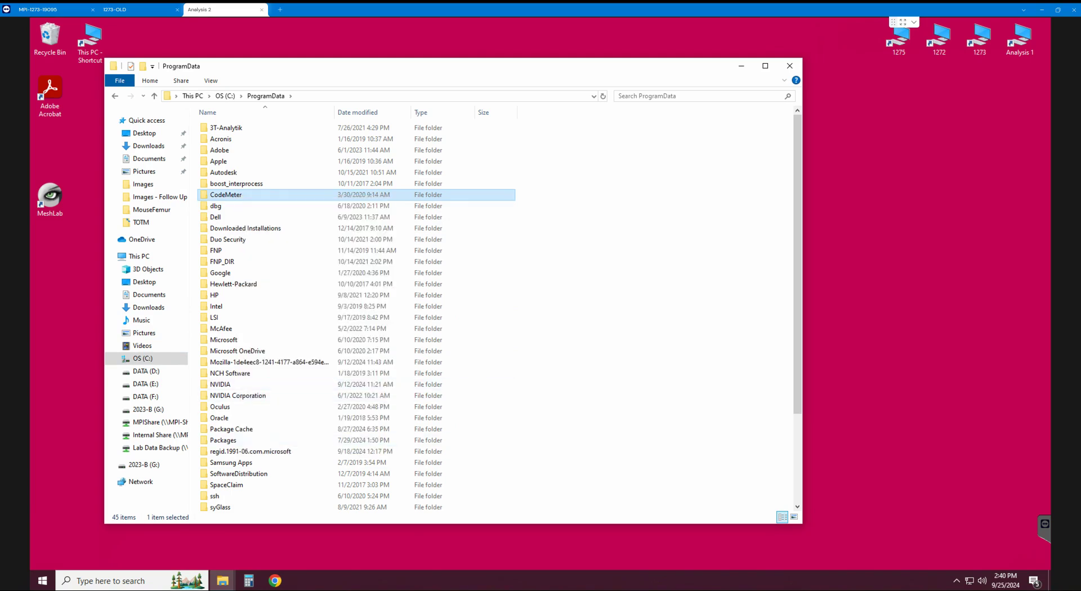
Open the NRecon 2 License Backup folder in a separate window and paste the copied CodeMeter folder into it
{"action": "mouse_move", "coordinate": [222, 581]}
{"action": "left_click", "coordinate": [175, 532]}
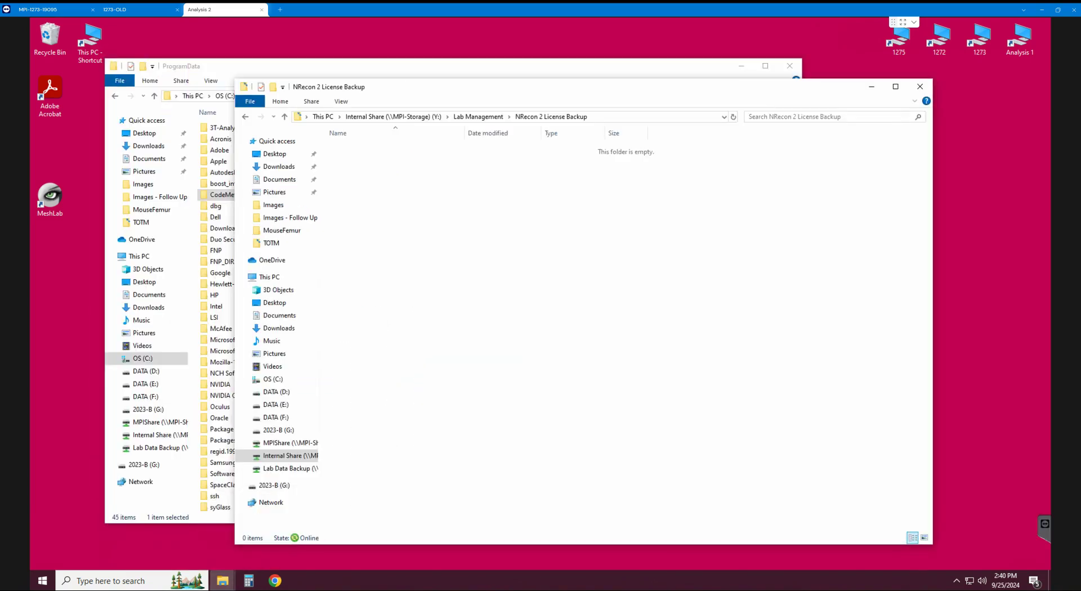
{"action": "left_click_drag", "start_coordinate": [388, 87], "coordinate": [444, 112]}
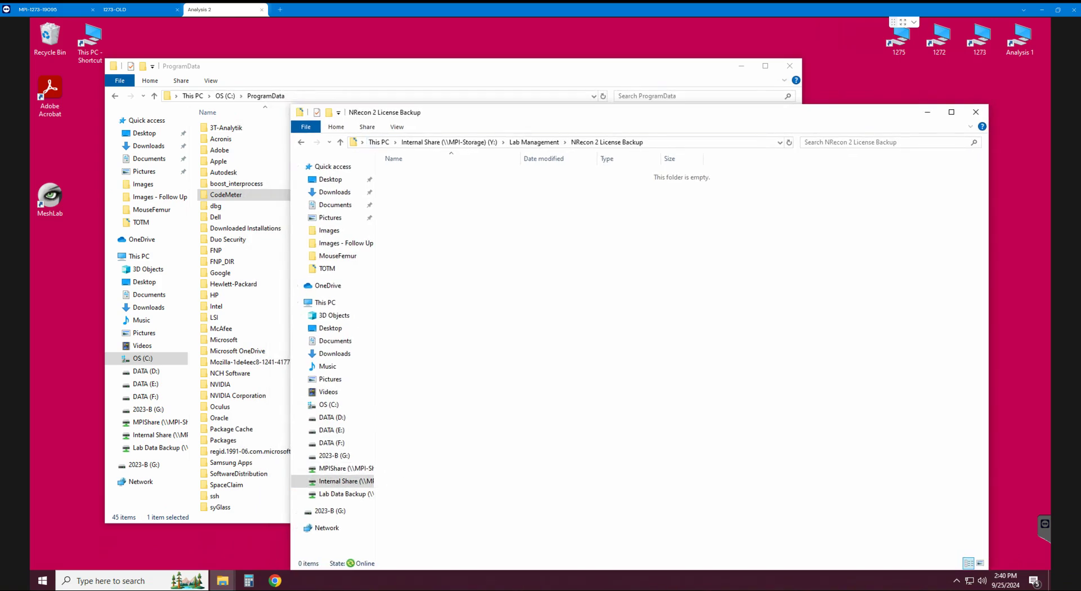
{"action": "right_click", "coordinate": [482, 296]}
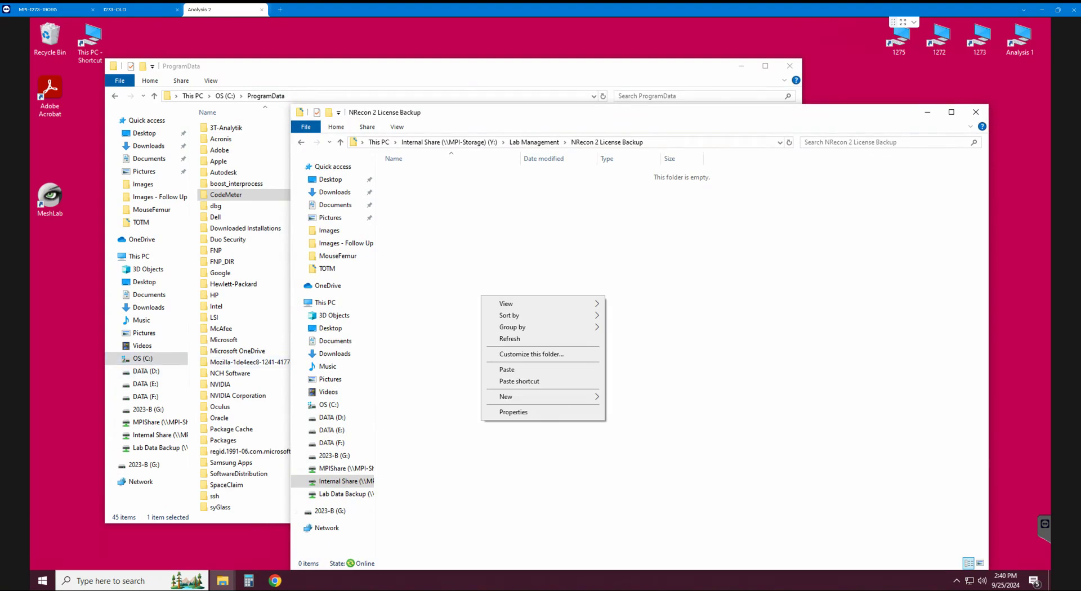
{"action": "left_click", "coordinate": [506, 369]}
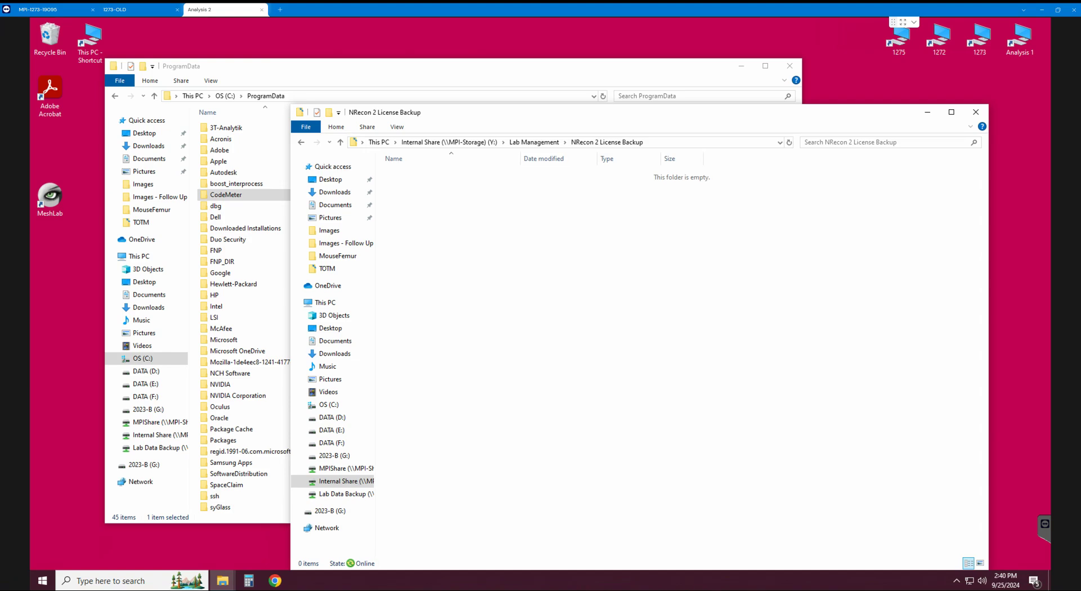
Check the properties of the CodeMeter copy in NRecon 2 License Backup, and close the ProgramData window
{"action": "right_click", "coordinate": [563, 174]}
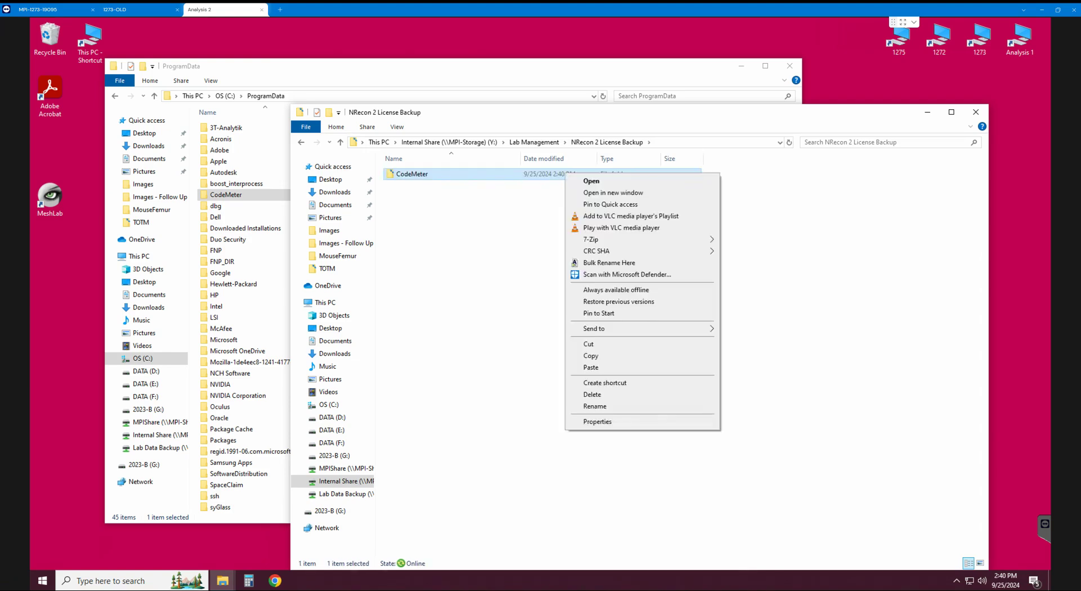
{"action": "left_click", "coordinate": [597, 421]}
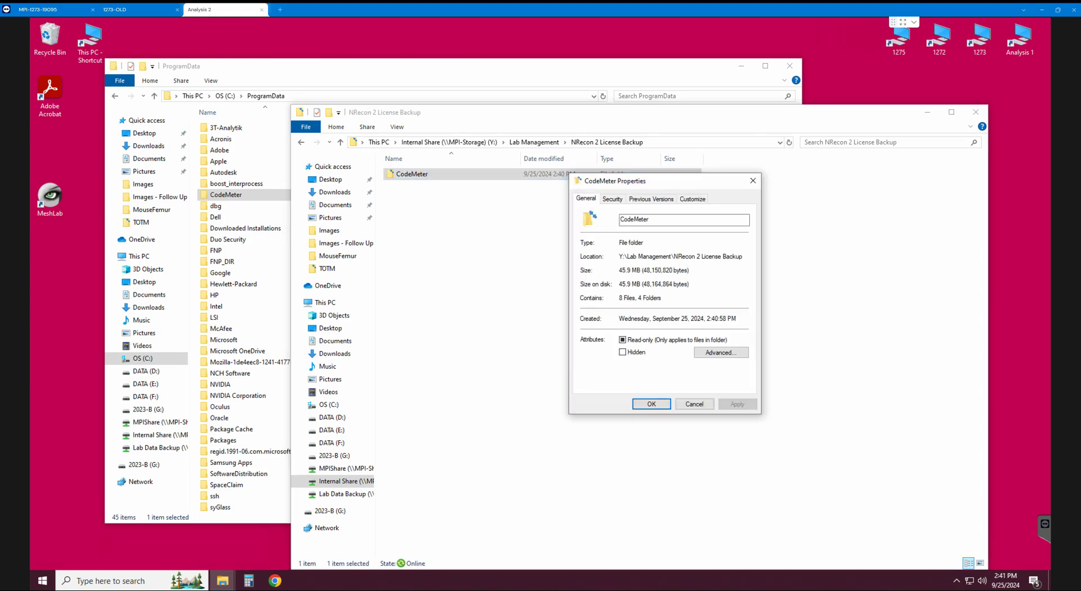
{"action": "left_click", "coordinate": [753, 181]}
{"action": "left_click", "coordinate": [726, 242]}
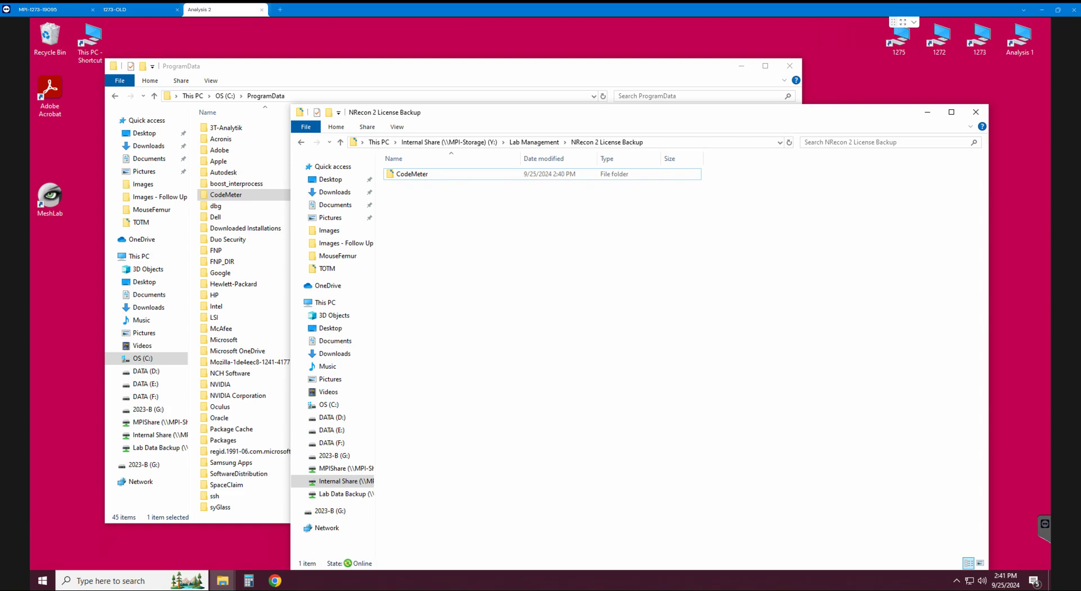
{"action": "left_click", "coordinate": [237, 194]}
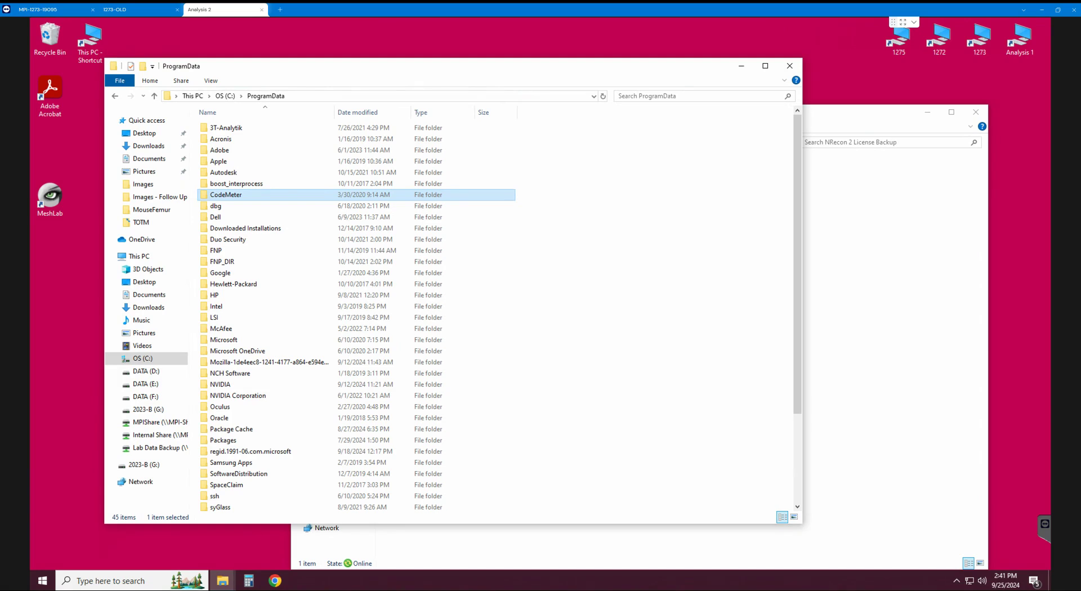
{"action": "left_click", "coordinate": [790, 66]}
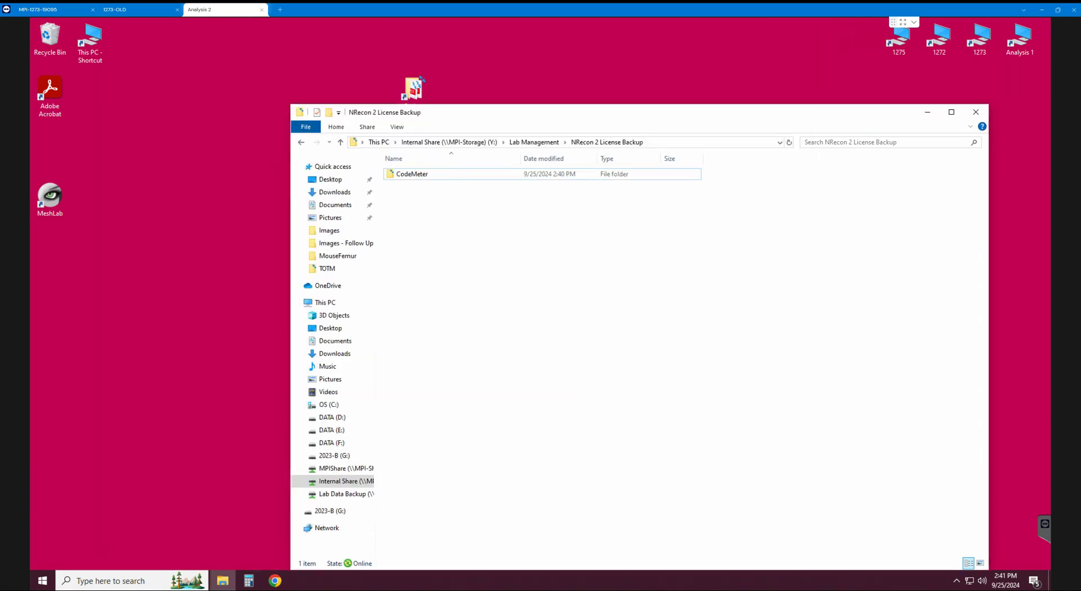
Switch the backup folder's window to the OS (C:) drive and select the SkyScan folder
{"action": "left_click_drag", "start_coordinate": [693, 112], "coordinate": [601, 65]}
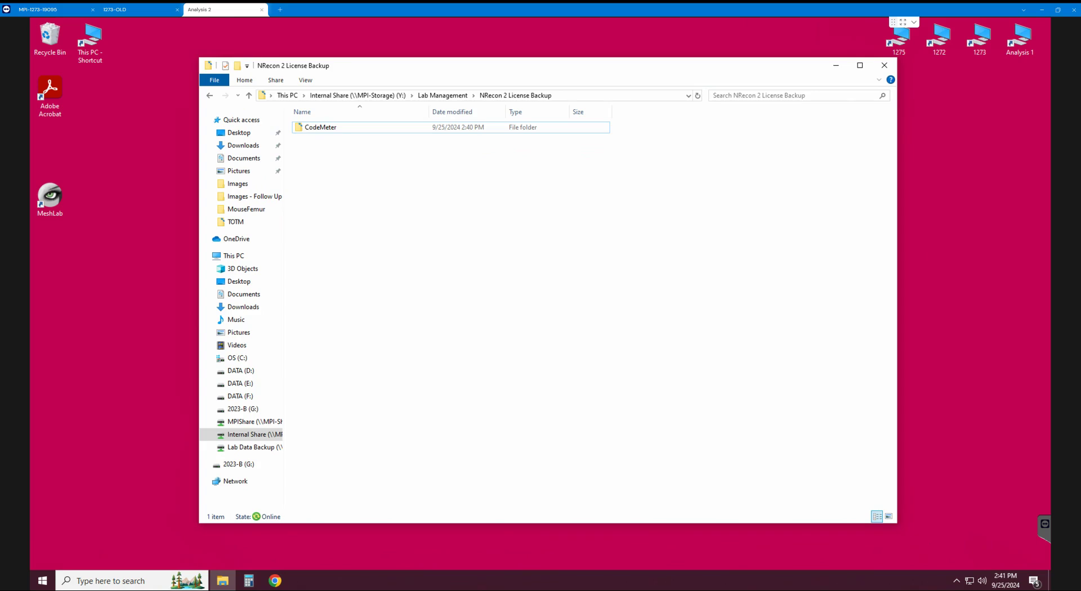
{"action": "left_click", "coordinate": [237, 358]}
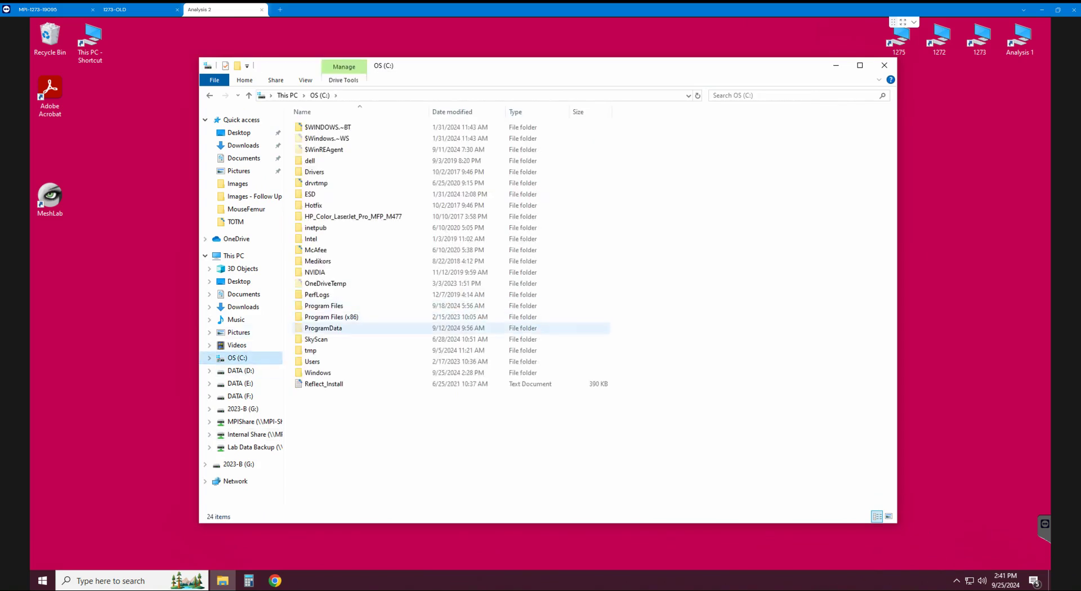
{"action": "left_click", "coordinate": [319, 339]}
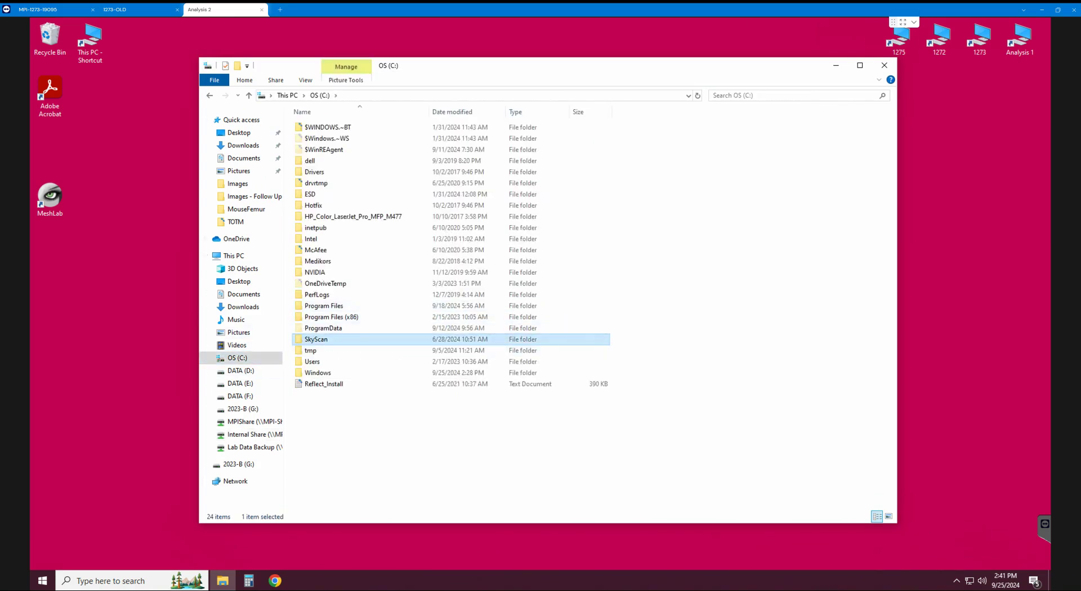